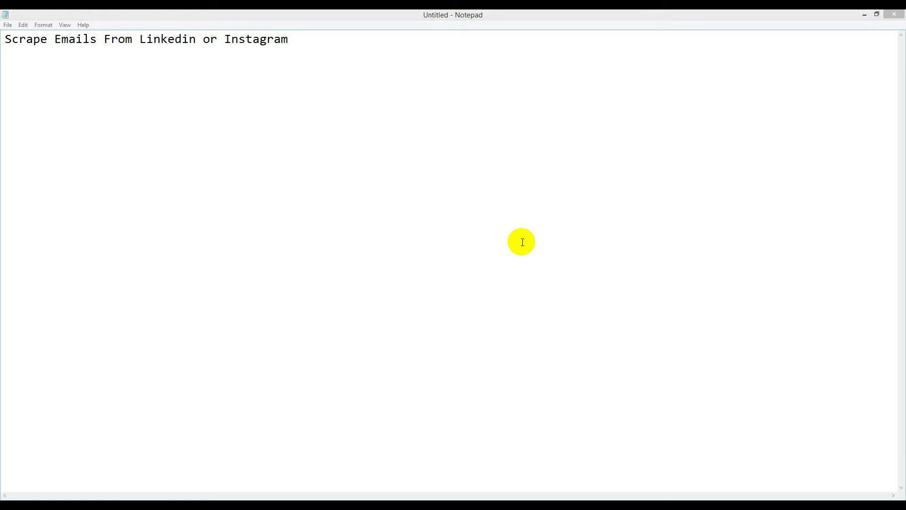
Minimize the 'Scrape Emails From Linkedin or Instagram' note to reveal Recruit'em's X-Ray Search page
{"action": "left_click", "coordinate": [865, 15]}
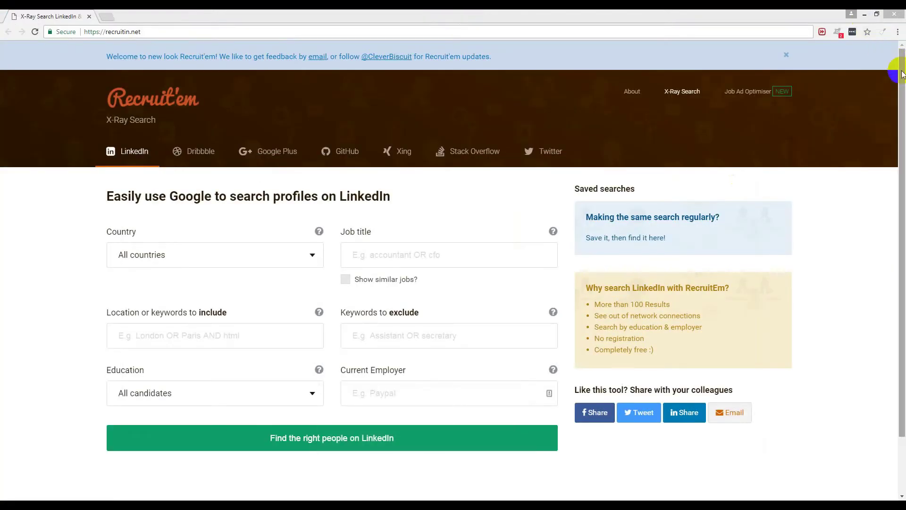
Run a LinkedIn X-ray search for job title Finance, keeping Country as All countries
{"action": "left_click", "coordinate": [88, 31]}
{"action": "left_click", "coordinate": [156, 32]}
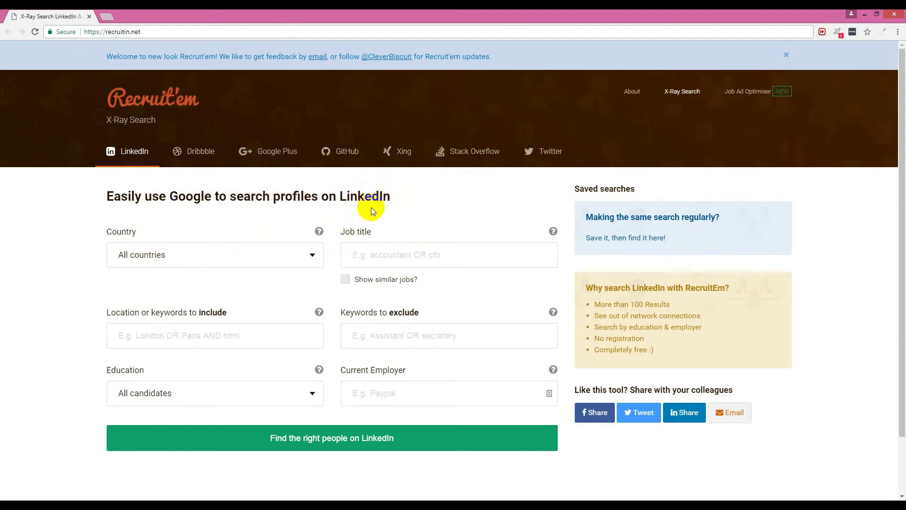
{"action": "left_click", "coordinate": [376, 257]}
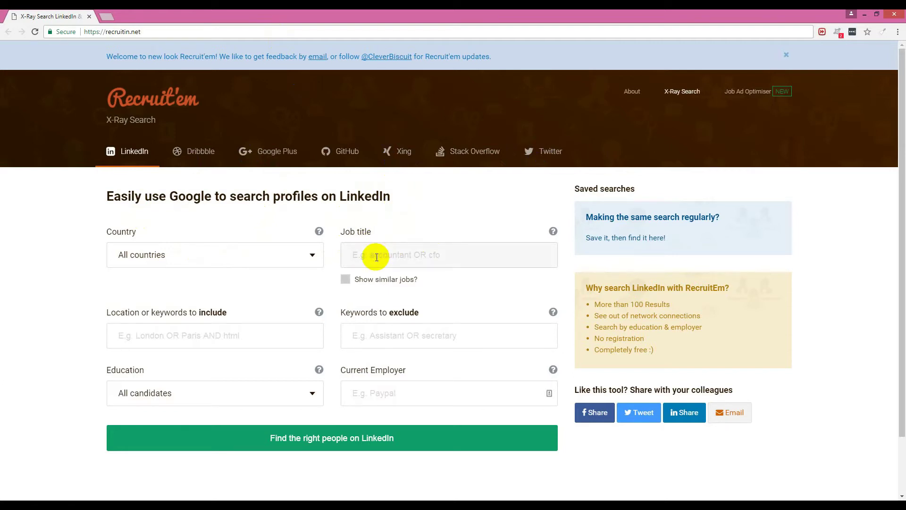
{"action": "type", "text": "Finance"}
{"action": "left_click", "coordinate": [367, 279]}
{"action": "left_click", "coordinate": [315, 442]}
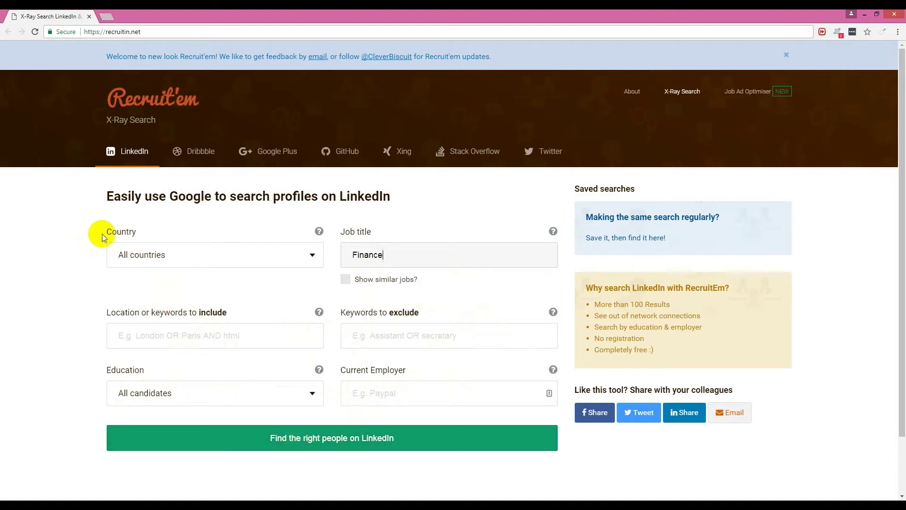
{"action": "left_click", "coordinate": [315, 257]}
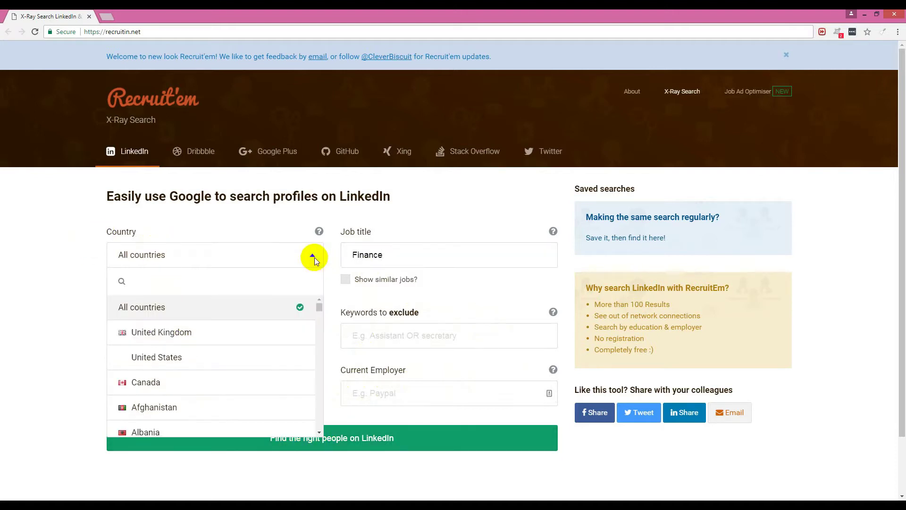
{"action": "left_click", "coordinate": [59, 266]}
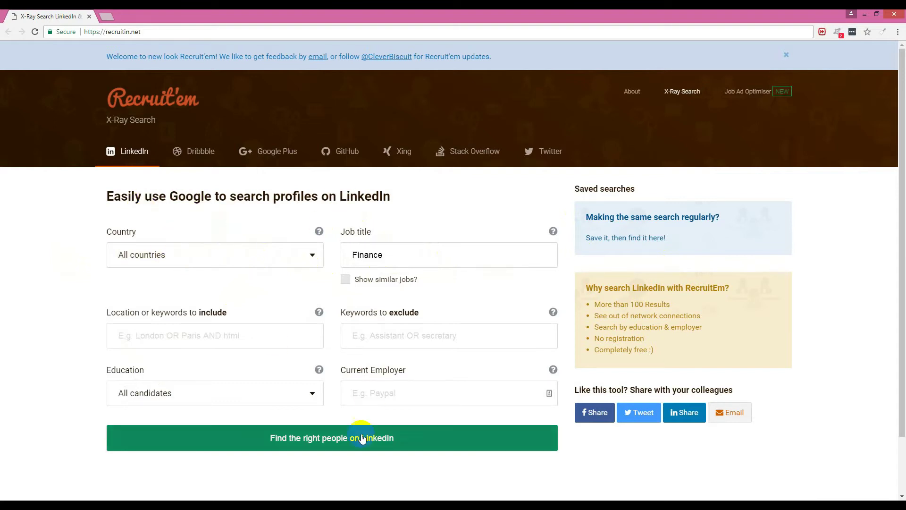
{"action": "left_click", "coordinate": [327, 437]}
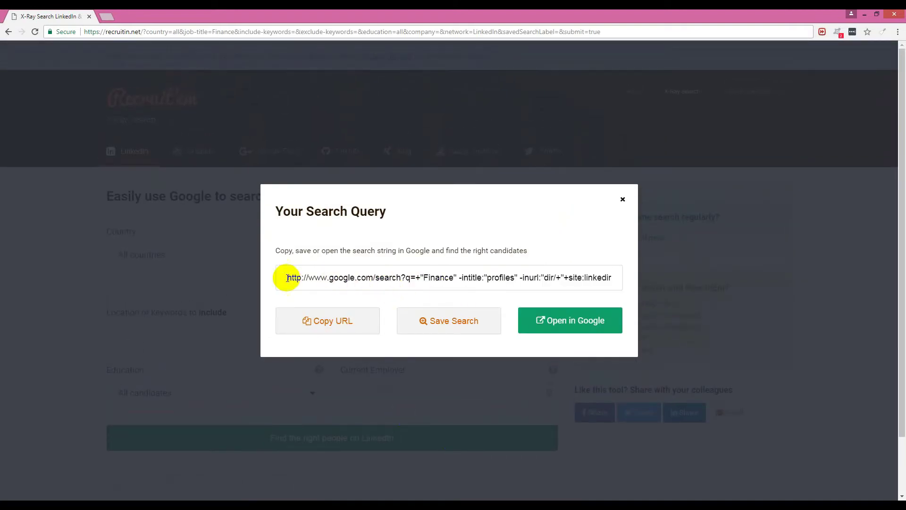
Copy the generated search string from ?q= to the end in the Your Search Query dialog
{"action": "left_click", "coordinate": [278, 210]}
{"action": "left_click_drag", "start_coordinate": [277, 210], "coordinate": [410, 207]}
{"action": "left_click", "coordinate": [387, 245]}
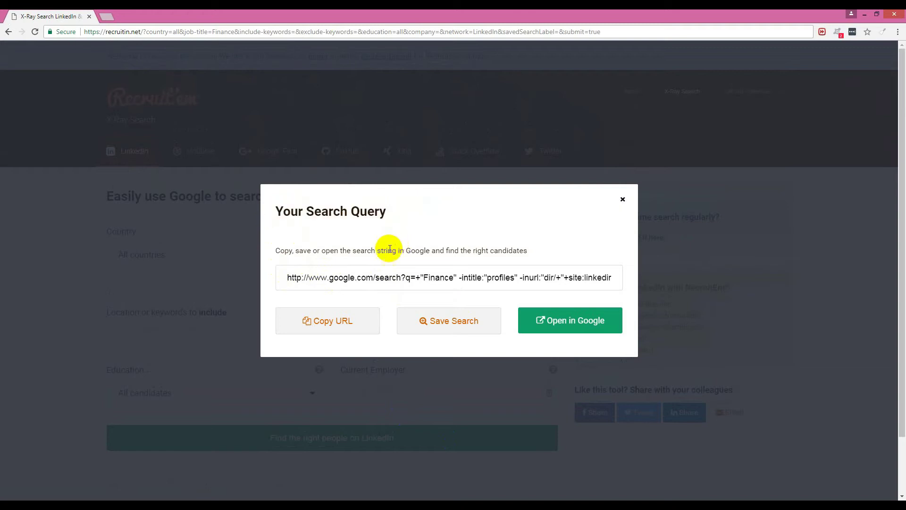
{"action": "left_click", "coordinate": [402, 276]}
{"action": "left_click_drag", "start_coordinate": [403, 276], "coordinate": [603, 277]}
{"action": "left_click", "coordinate": [633, 277]}
{"action": "left_click", "coordinate": [581, 278]}
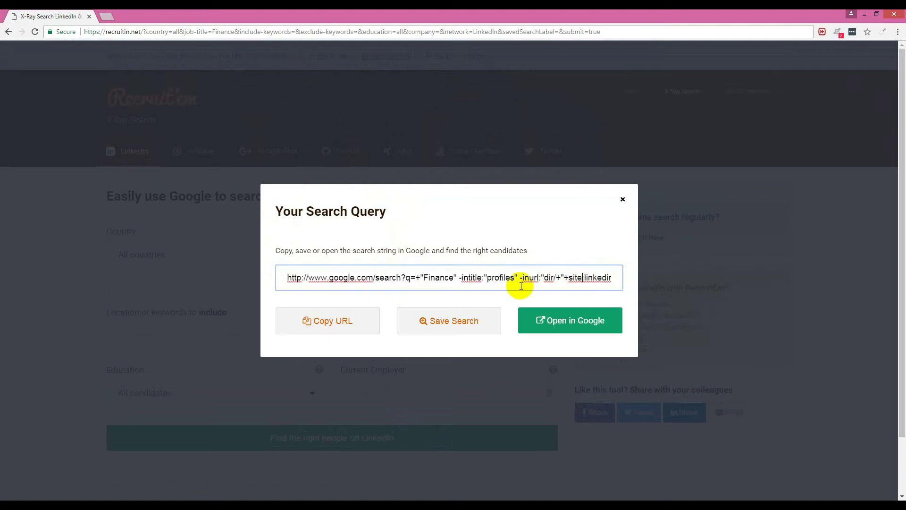
{"action": "left_click_drag", "start_coordinate": [402, 277], "coordinate": [619, 278]}
{"action": "right_click", "coordinate": [561, 279]}
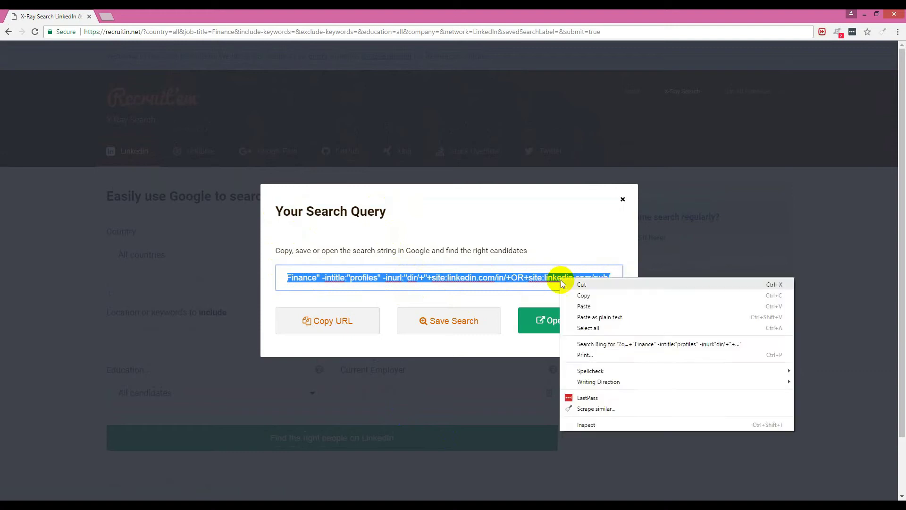
{"action": "left_click", "coordinate": [596, 296]}
{"action": "left_click_drag", "start_coordinate": [354, 284], "coordinate": [263, 276]}
{"action": "left_click", "coordinate": [372, 282]}
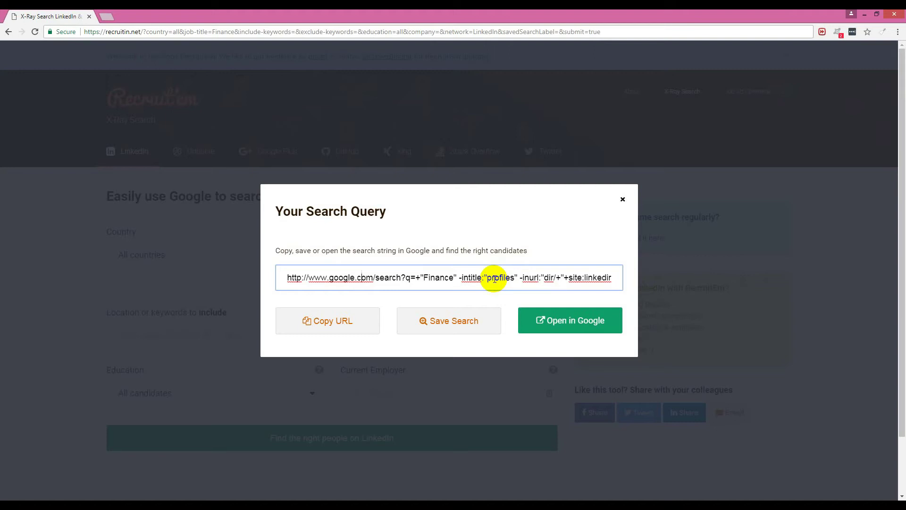
Open a new tab and copy the whole generated Google search URL from Recruit'em
{"action": "left_click", "coordinate": [105, 16]}
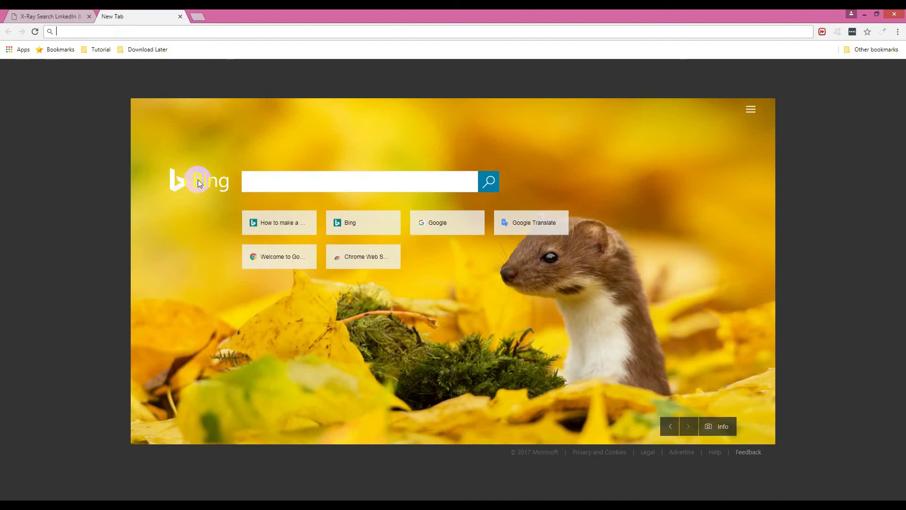
{"action": "left_click", "coordinate": [75, 16]}
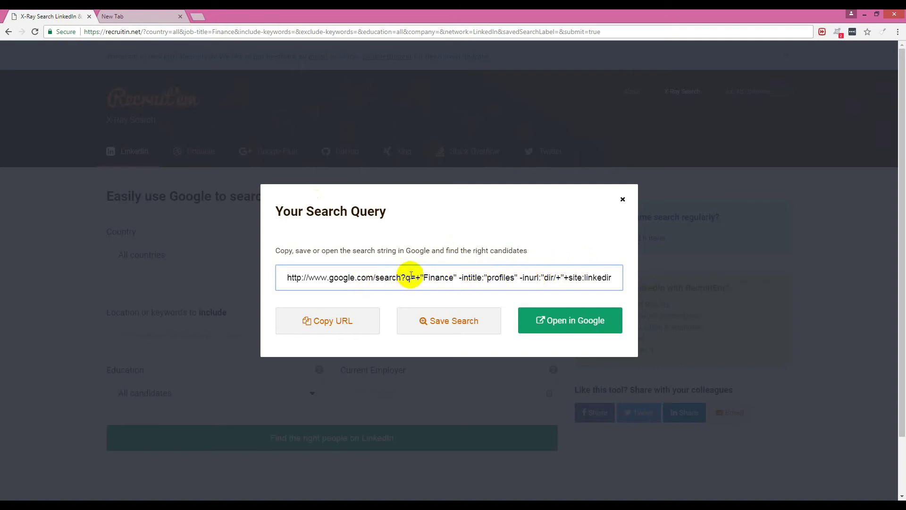
{"action": "left_click_drag", "start_coordinate": [287, 277], "coordinate": [638, 279]}
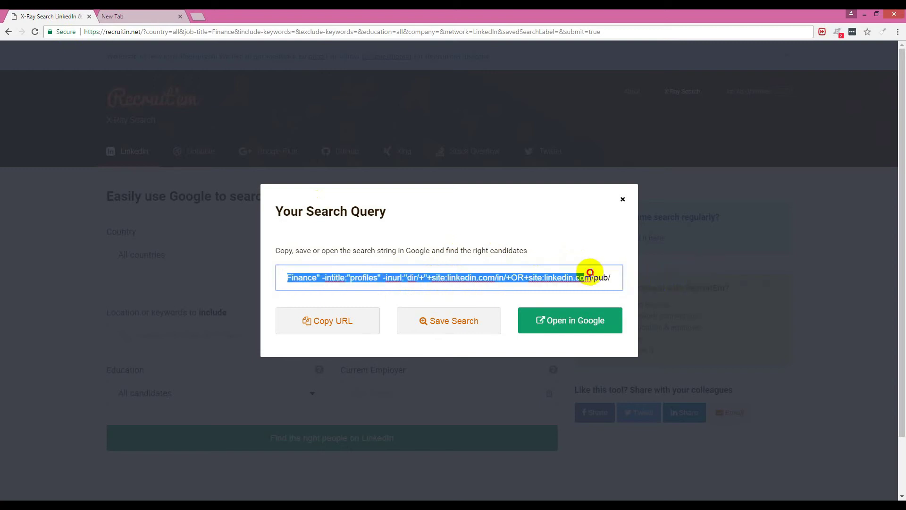
{"action": "right_click", "coordinate": [527, 277]}
{"action": "left_click", "coordinate": [548, 296]}
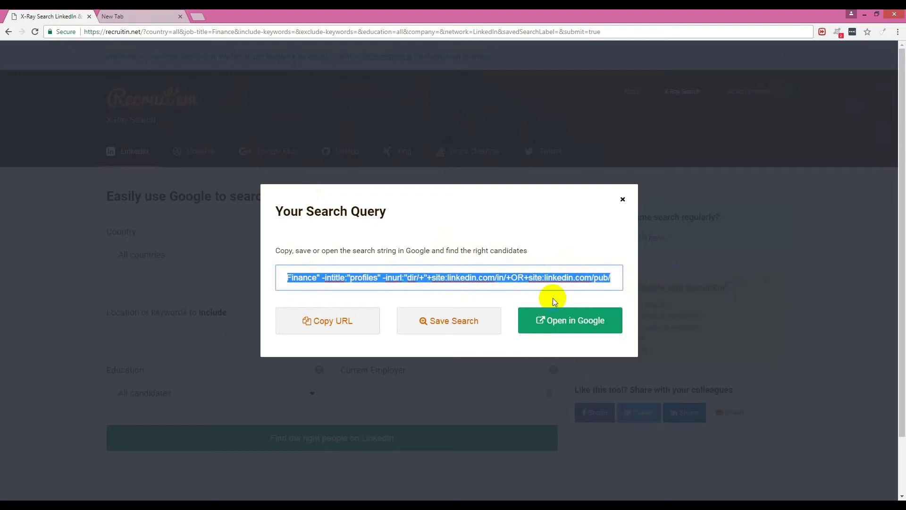
Paste the URL into the new tab's address bar, replacing google with bing, and load it
{"action": "left_click", "coordinate": [122, 16]}
{"action": "right_click", "coordinate": [133, 31]}
{"action": "left_click", "coordinate": [160, 78]}
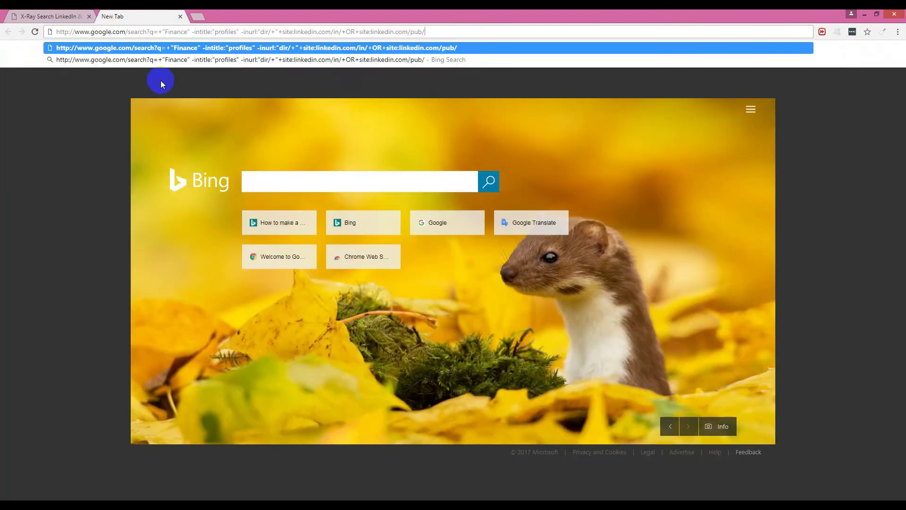
{"action": "double_click", "coordinate": [94, 32]}
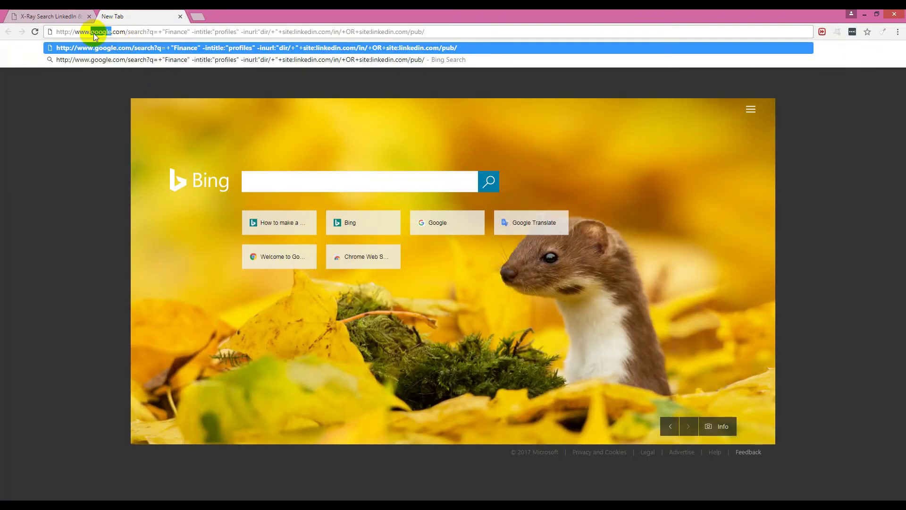
{"action": "type", "text": "bin"}
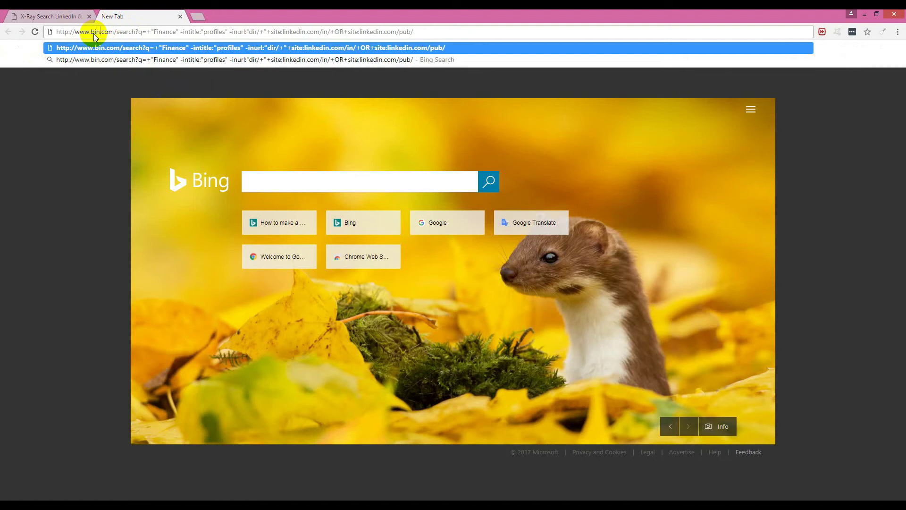
{"action": "type", "text": "g"}
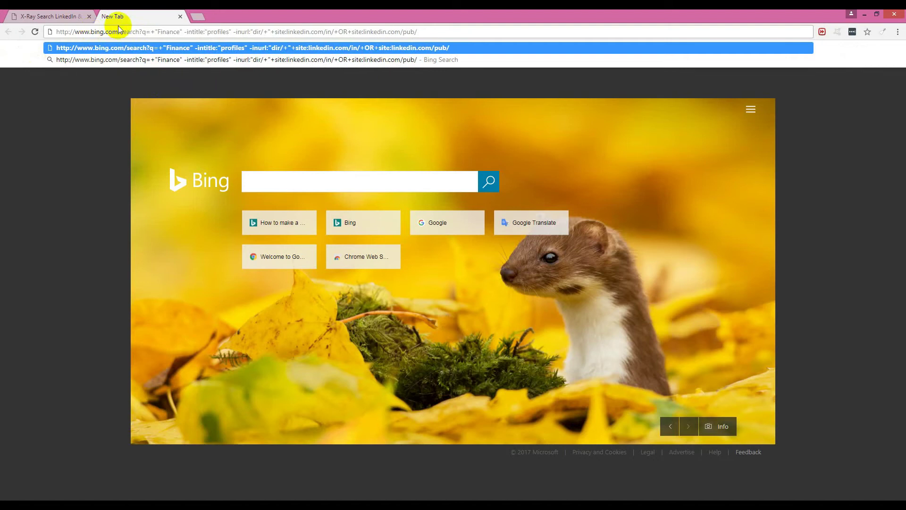
{"action": "key", "text": "Return"}
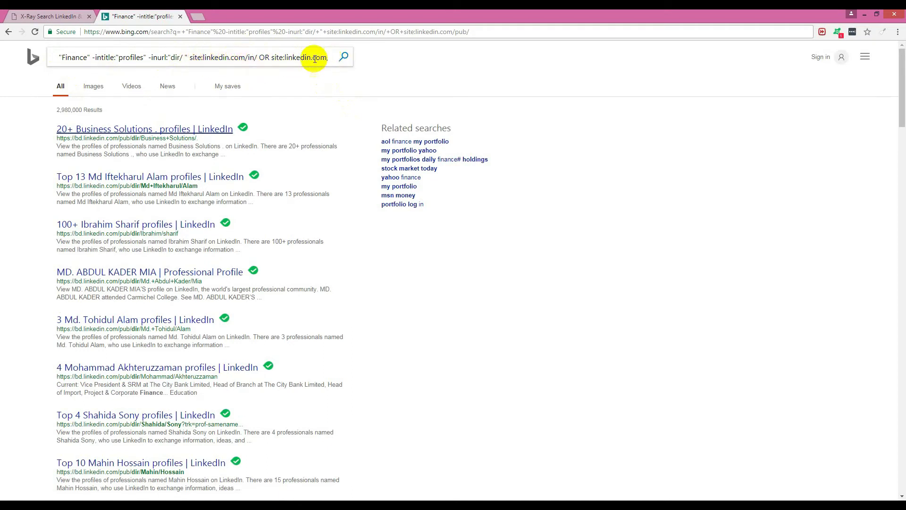
{"action": "left_click_drag", "start_coordinate": [314, 57], "coordinate": [344, 55]}
{"action": "left_click_drag", "start_coordinate": [252, 57], "coordinate": [41, 56]}
{"action": "left_click", "coordinate": [81, 57]}
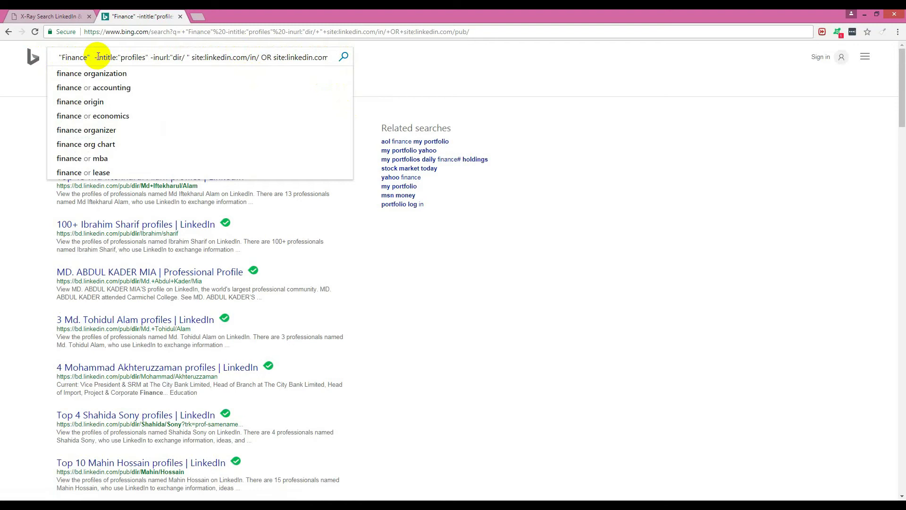
{"action": "type", "text": "\"\""}
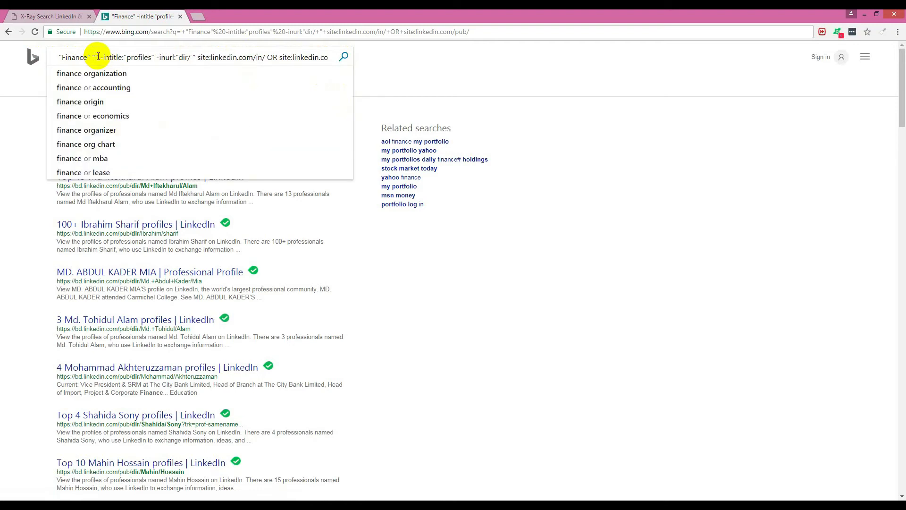
{"action": "type", "text": "@"}
{"action": "type", "text": "gmail"}
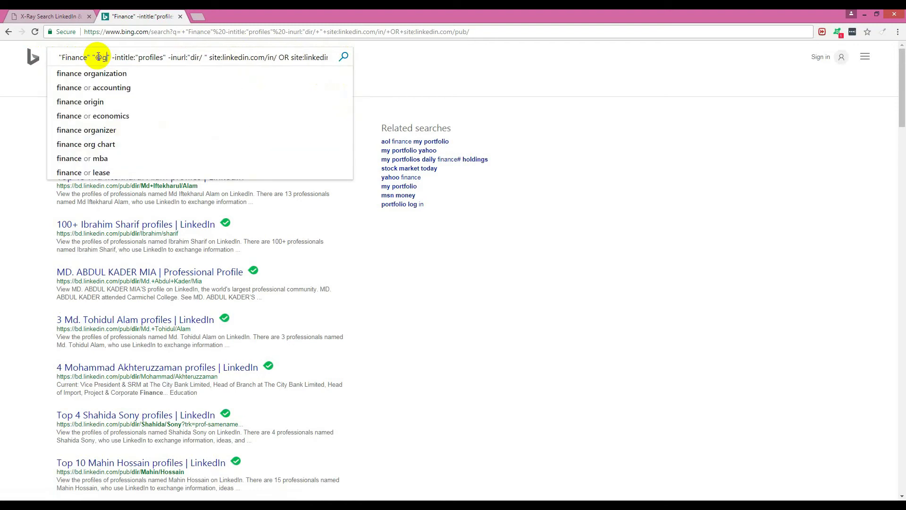
{"action": "type", "text": "."}
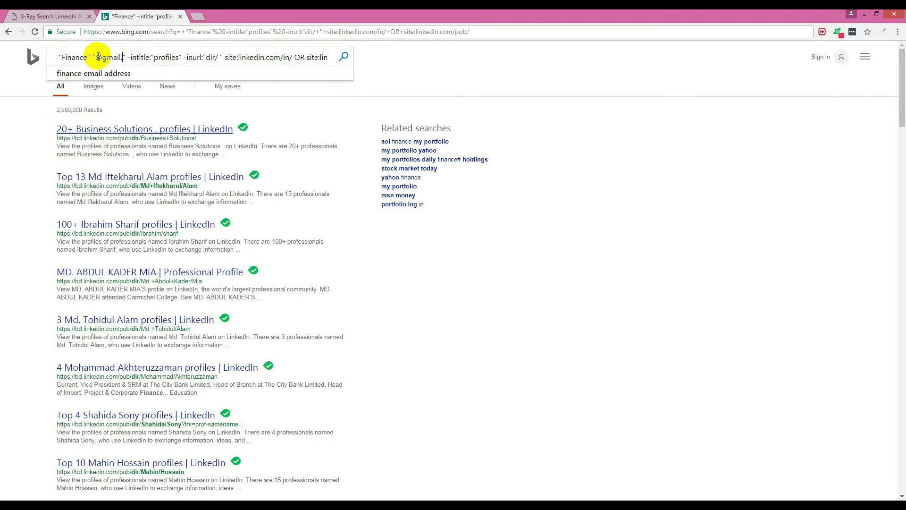
{"action": "type", "text": "com"}
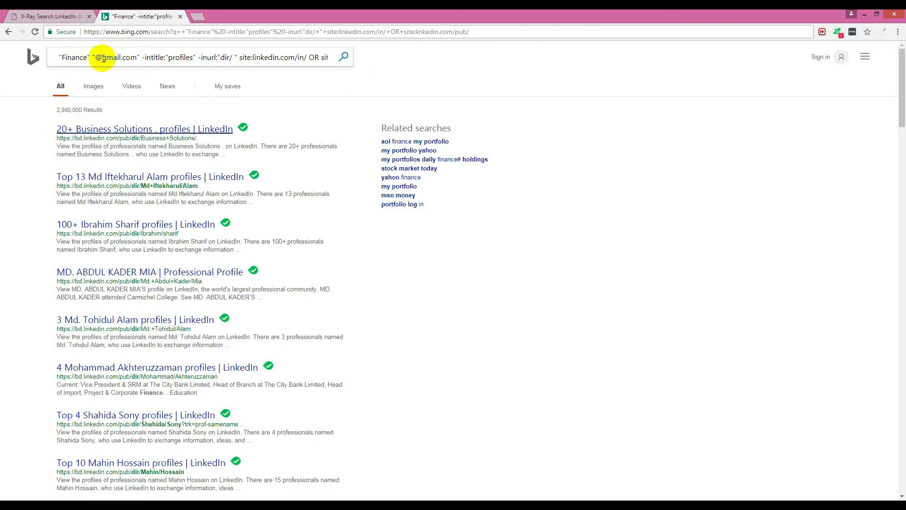
{"action": "left_click", "coordinate": [346, 58]}
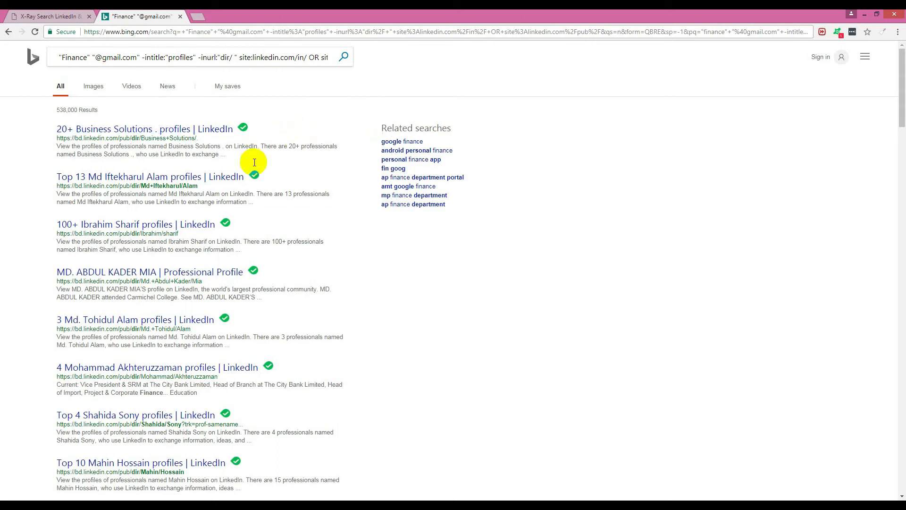
Scroll through the Bing results to review the bd.linkedin.com/pub/dir directory pages
{"action": "scroll", "coordinate": [319, 130], "scroll_direction": "down", "scroll_amount": 6}
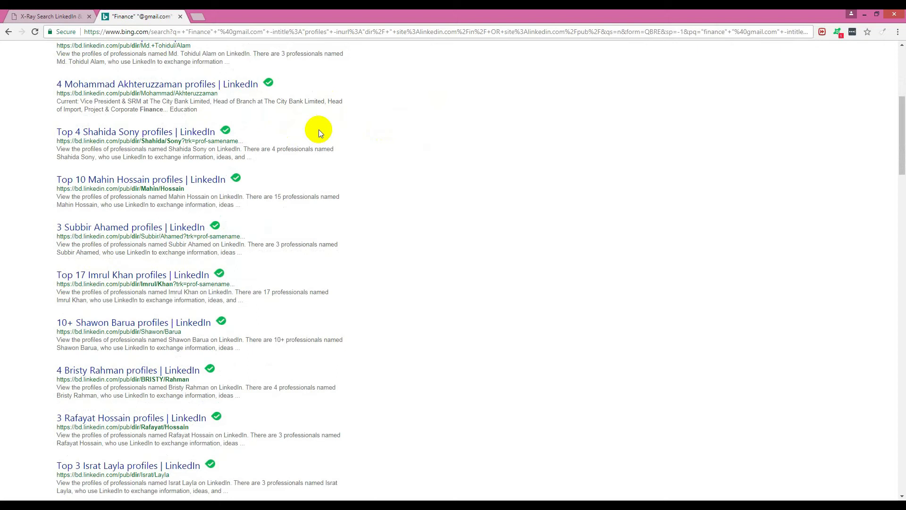
{"action": "scroll", "coordinate": [319, 129], "scroll_direction": "up", "scroll_amount": 6}
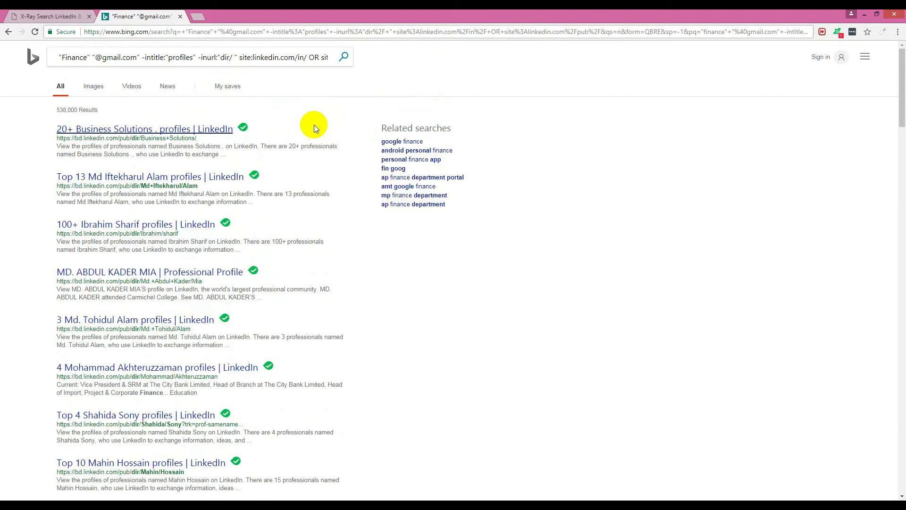
{"action": "scroll", "coordinate": [311, 123], "scroll_direction": "down", "scroll_amount": 2}
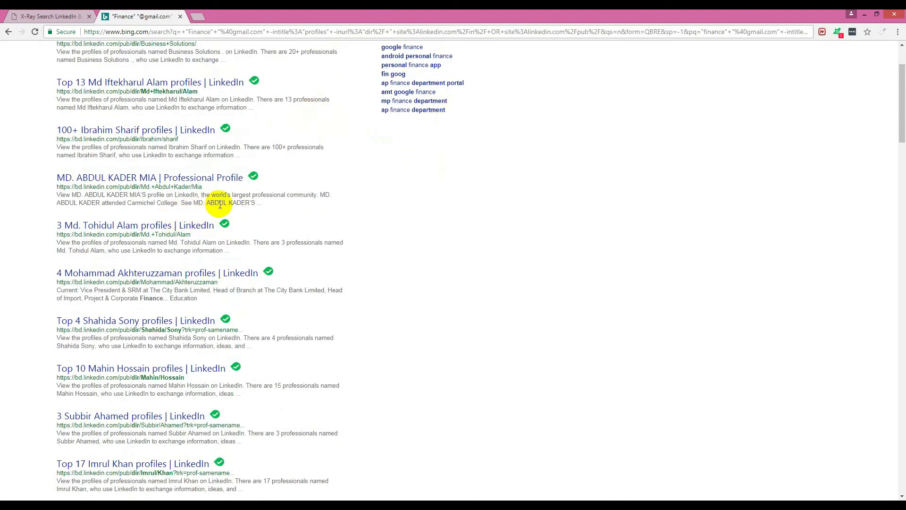
{"action": "scroll", "coordinate": [219, 205], "scroll_direction": "up", "scroll_amount": 2}
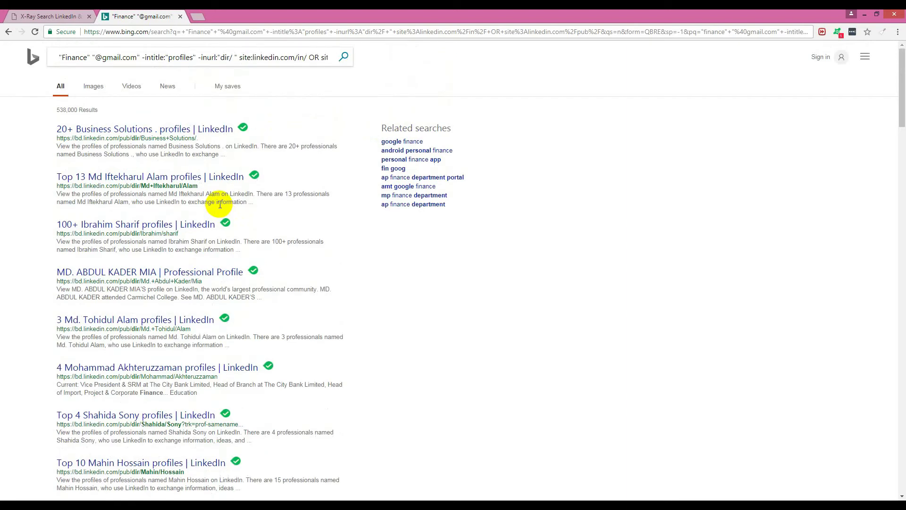
{"action": "scroll", "coordinate": [219, 205], "scroll_direction": "down", "scroll_amount": 3}
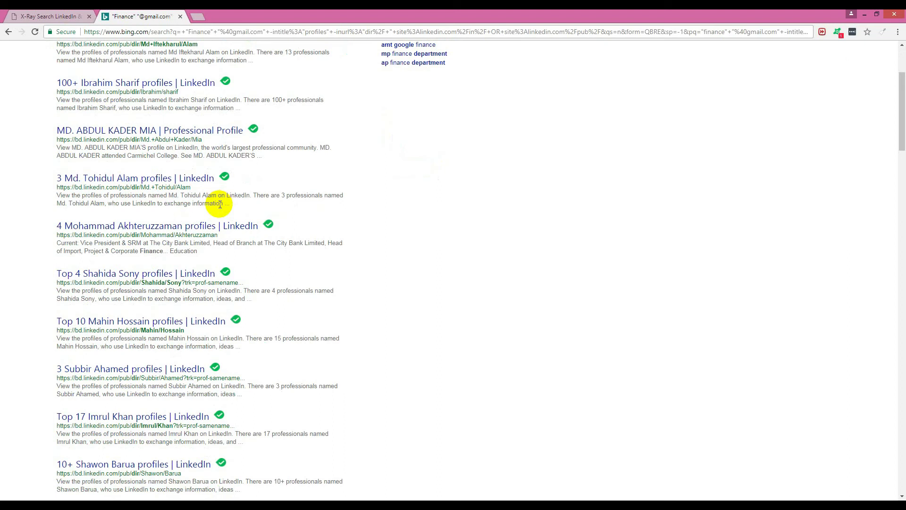
{"action": "scroll", "coordinate": [220, 204], "scroll_direction": "down", "scroll_amount": 2}
{"action": "scroll", "coordinate": [220, 204], "scroll_direction": "down", "scroll_amount": 4}
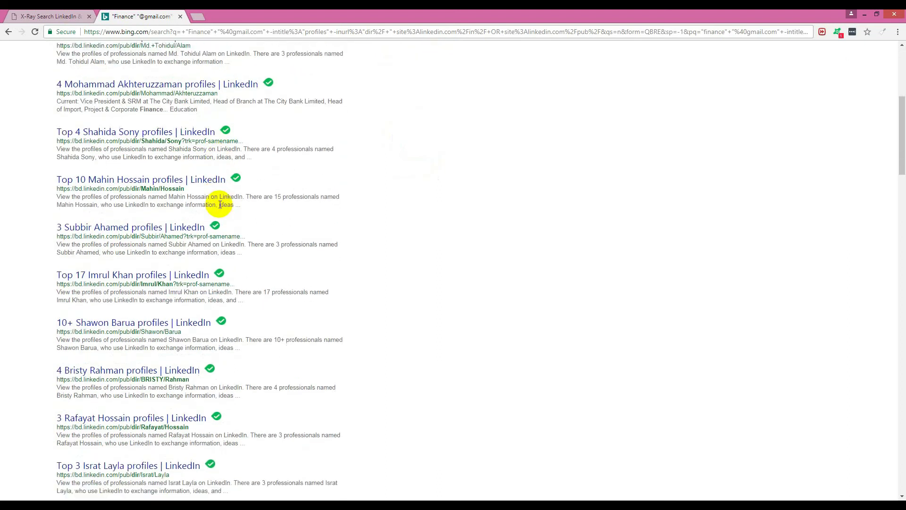
{"action": "scroll", "coordinate": [220, 205], "scroll_direction": "down", "scroll_amount": 2}
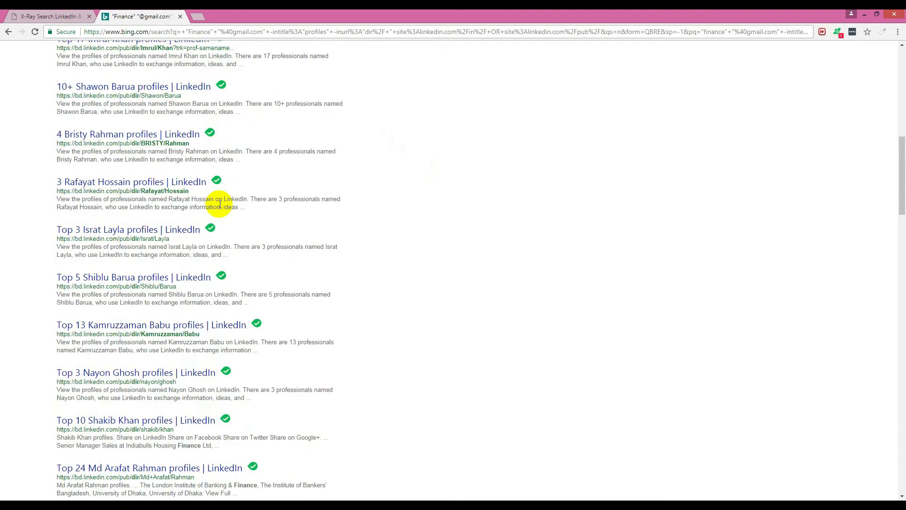
{"action": "key", "text": "ctrl+f"}
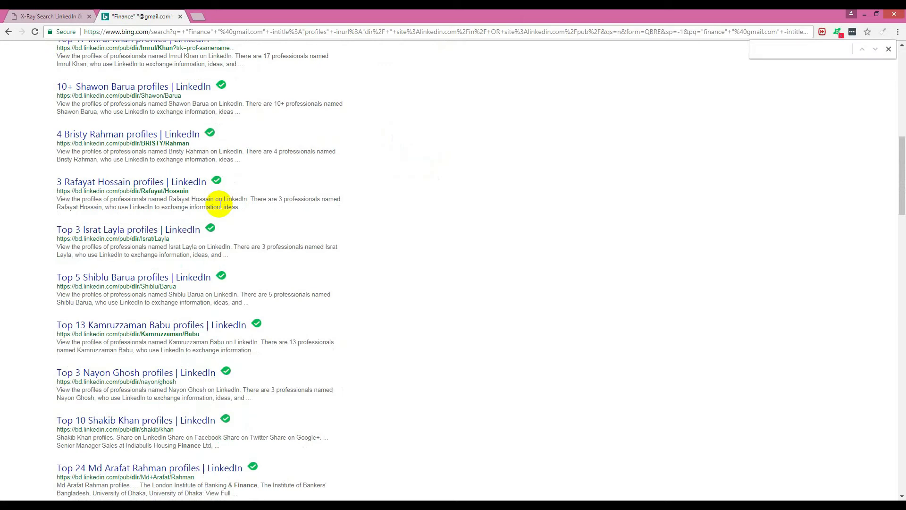
{"action": "type", "text": "@"}
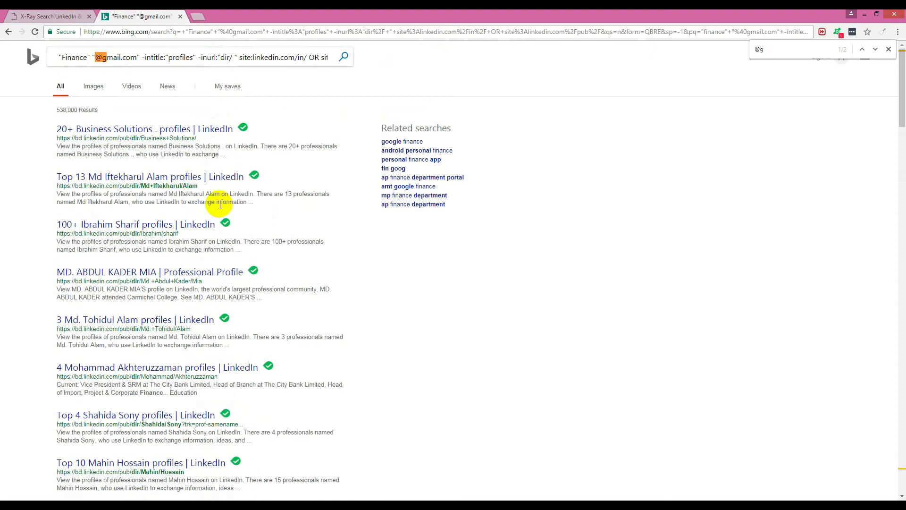
{"action": "type", "text": "gmail"}
{"action": "key", "text": "Return"}
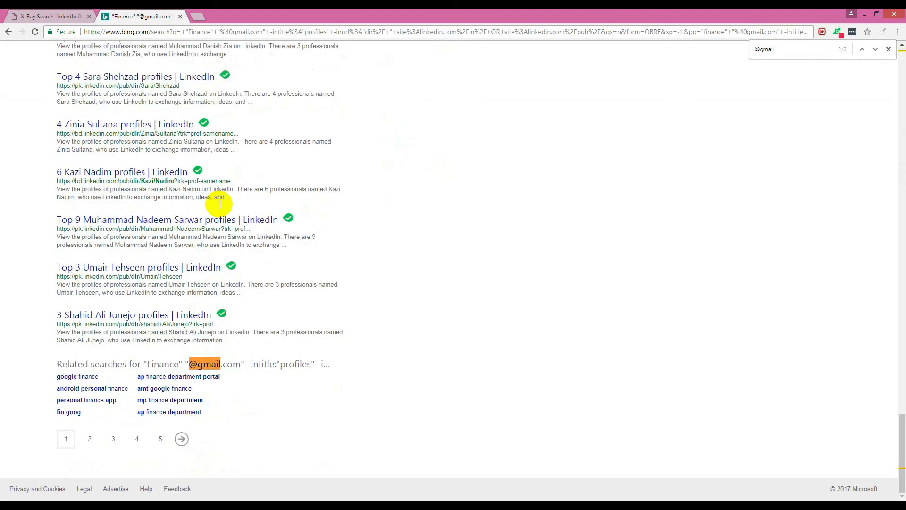
{"action": "key", "text": "Return"}
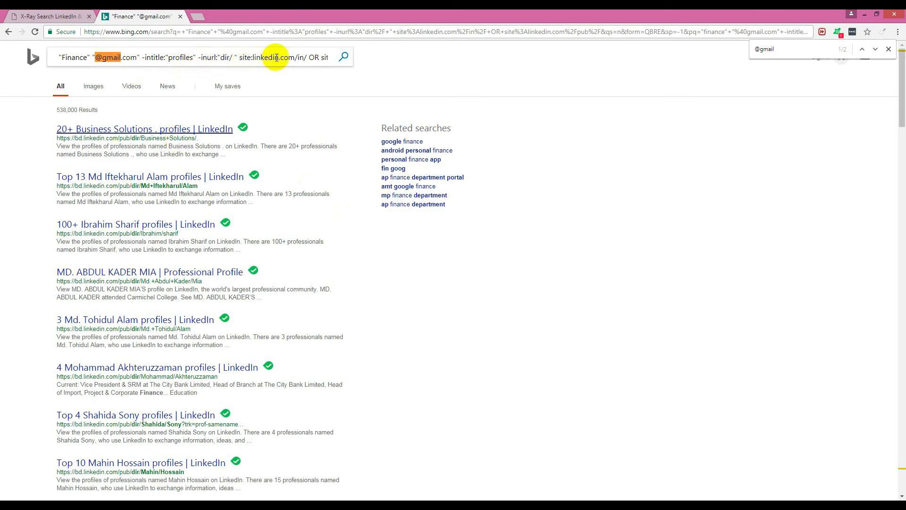
Remove the /in/ and /pub/ restrictions so the query uses plain site:linkedin.com, and rerun it
{"action": "left_click_drag", "start_coordinate": [295, 57], "coordinate": [420, 56]}
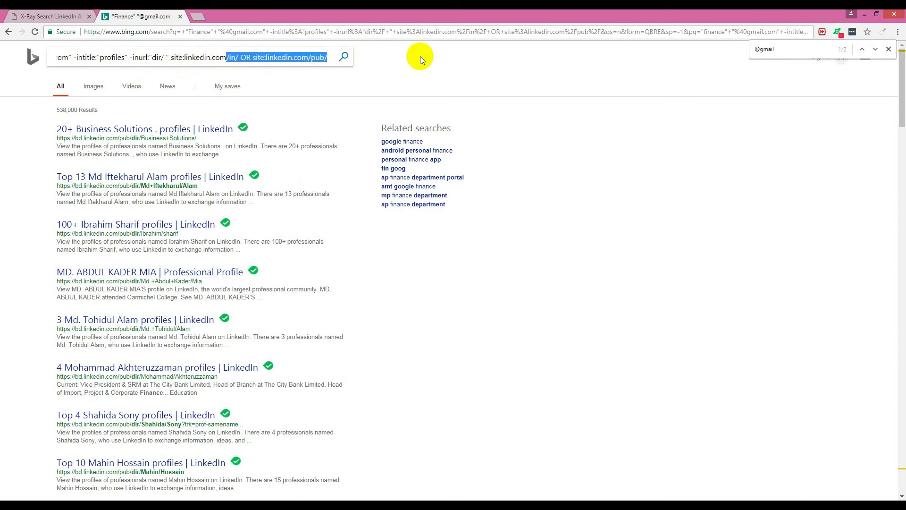
{"action": "key", "text": "BackSpace"}
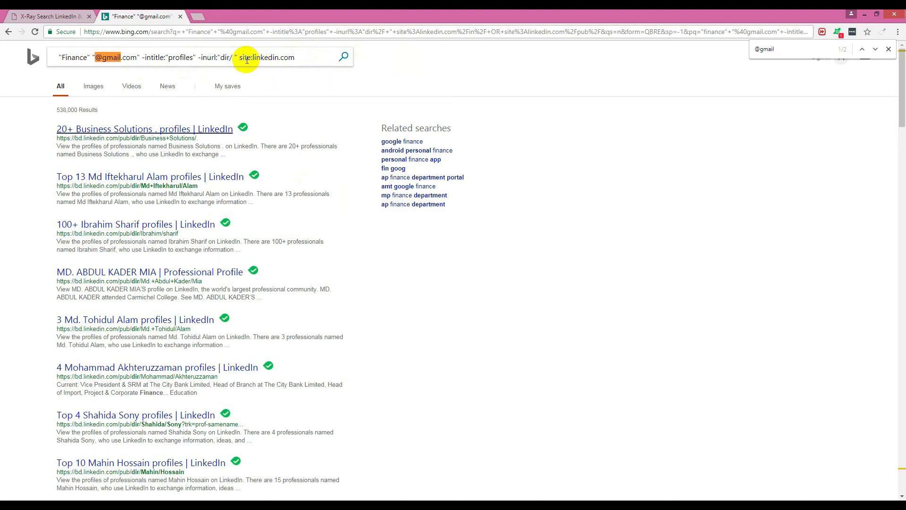
{"action": "left_click_drag", "start_coordinate": [250, 57], "coordinate": [271, 56]}
{"action": "left_click", "coordinate": [294, 58]}
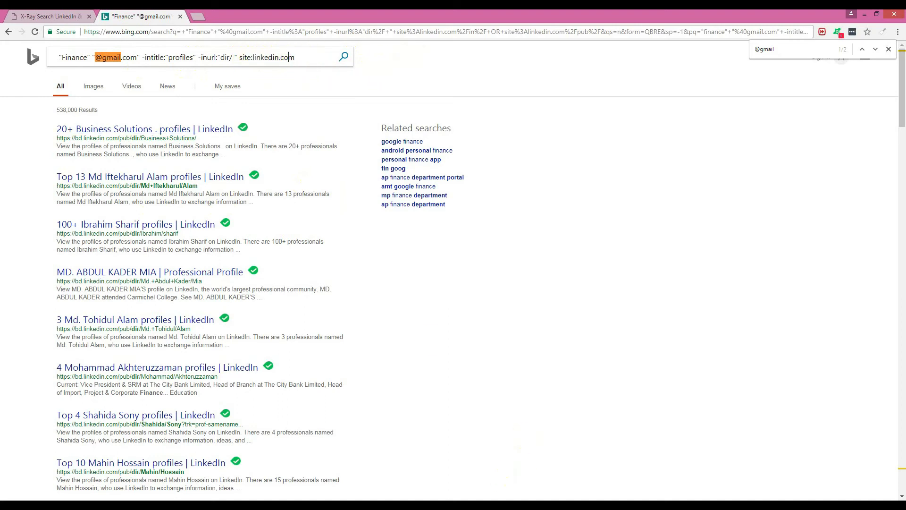
{"action": "key", "text": "Return"}
{"action": "left_click", "coordinate": [306, 60]}
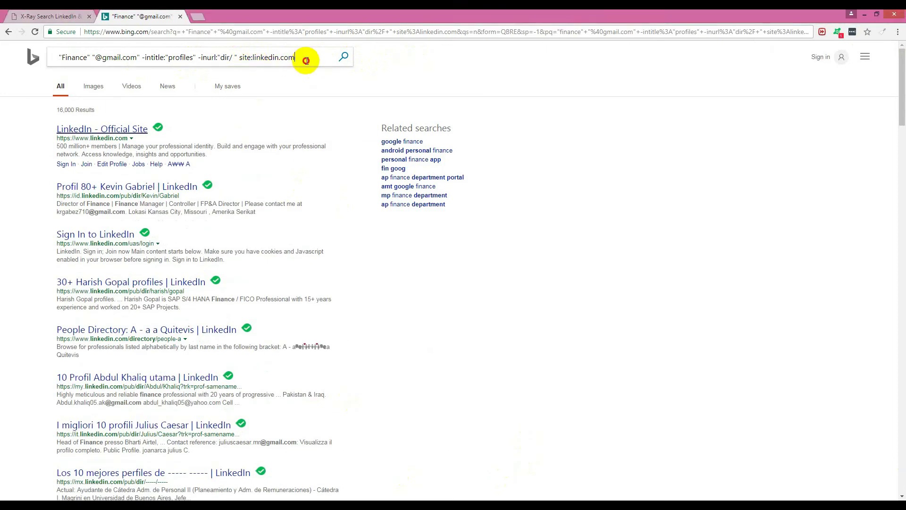
Highlight the gmail address in the second result's snippet, then scroll further down
{"action": "left_click_drag", "start_coordinate": [306, 60], "coordinate": [62, 55]}
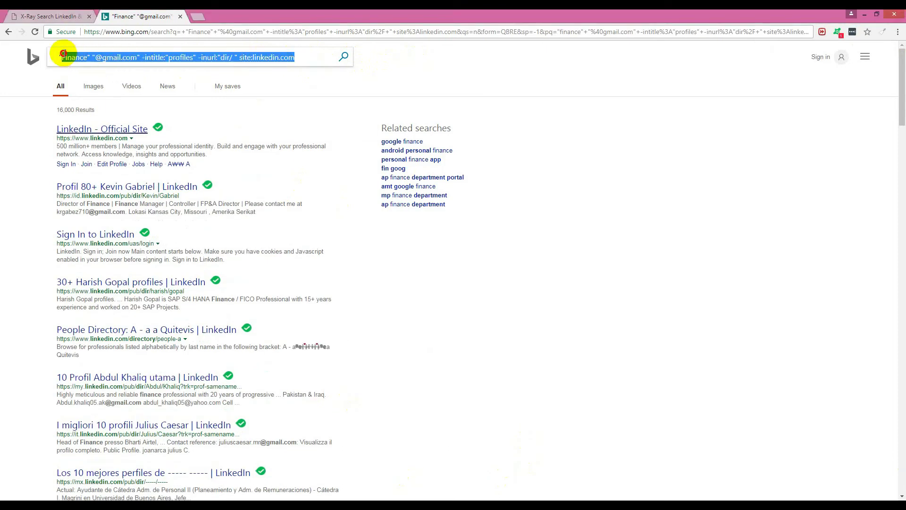
{"action": "left_click", "coordinate": [275, 57]}
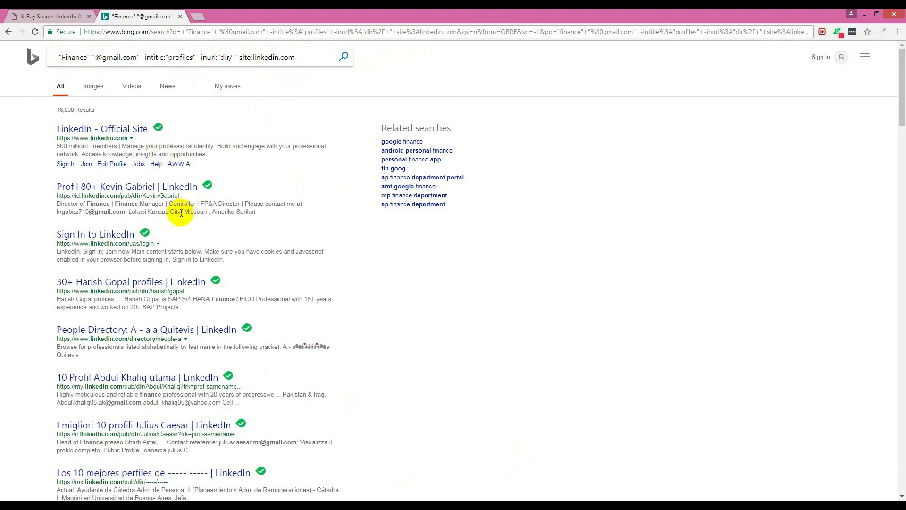
{"action": "left_click_drag", "start_coordinate": [125, 211], "coordinate": [56, 212]}
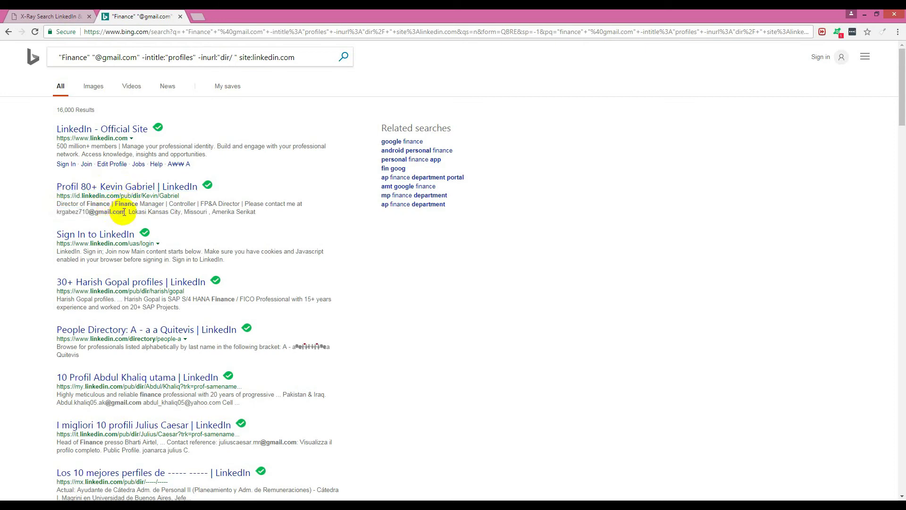
{"action": "left_click_drag", "start_coordinate": [123, 212], "coordinate": [57, 211]}
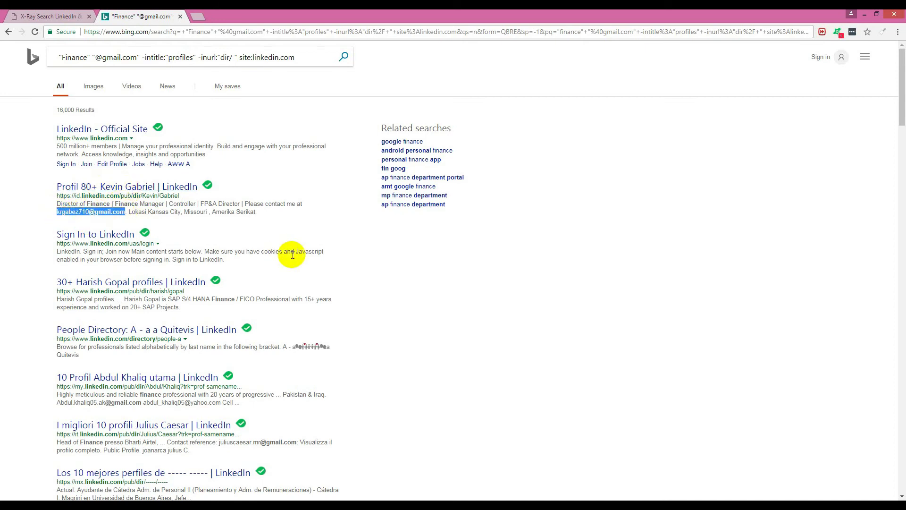
{"action": "scroll", "coordinate": [293, 254], "scroll_direction": "down", "scroll_amount": 1}
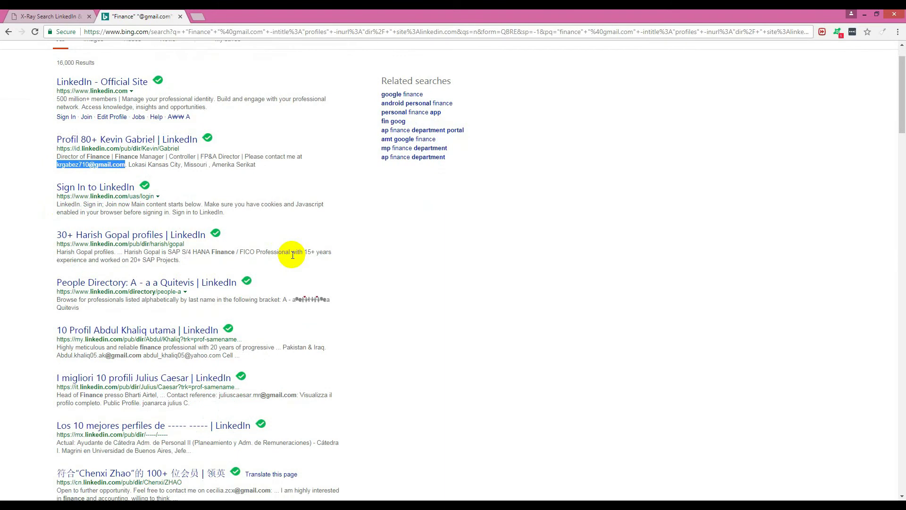
{"action": "scroll", "coordinate": [292, 255], "scroll_direction": "down", "scroll_amount": 1}
{"action": "scroll", "coordinate": [279, 257], "scroll_direction": "down", "scroll_amount": 2}
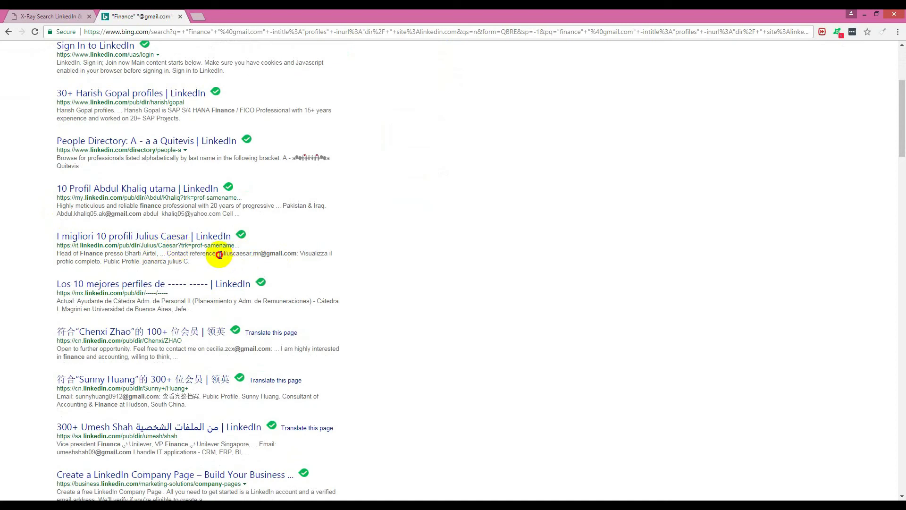
Highlight another snippet's gmail address, glance at the Notepad notes, and return to Bing
{"action": "left_click_drag", "start_coordinate": [220, 255], "coordinate": [297, 255]}
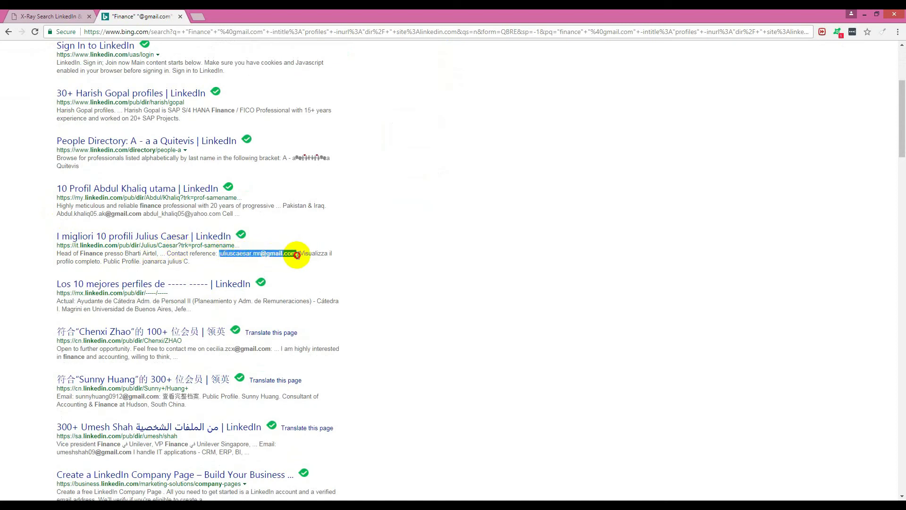
{"action": "scroll", "coordinate": [356, 273], "scroll_direction": "down", "scroll_amount": 5}
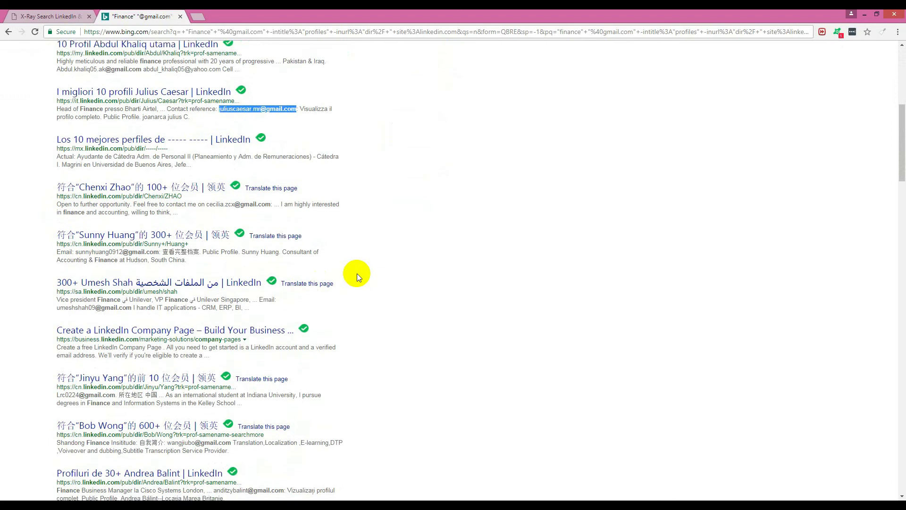
{"action": "scroll", "coordinate": [357, 273], "scroll_direction": "up", "scroll_amount": 9}
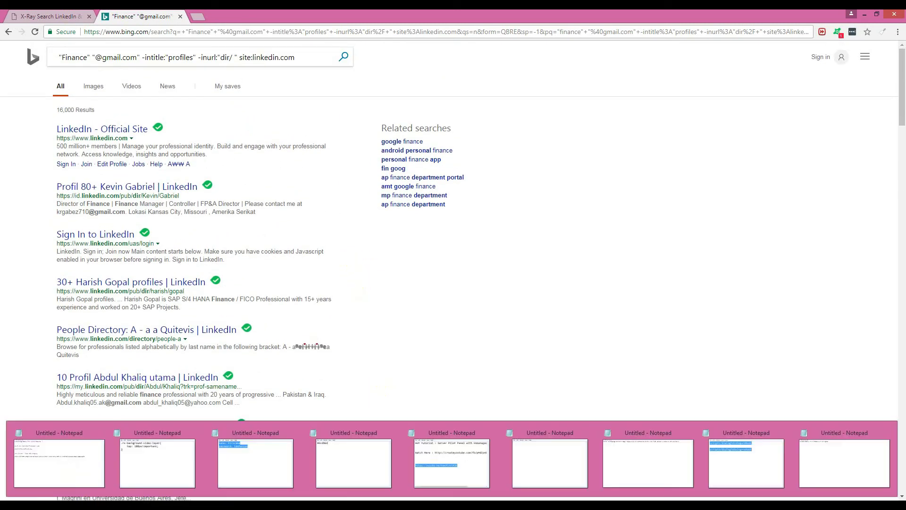
{"action": "left_click", "coordinate": [845, 462]}
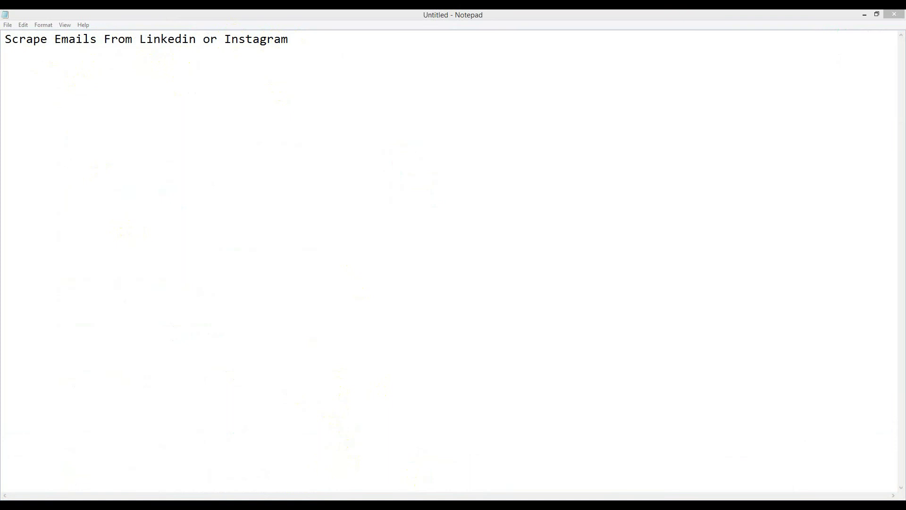
{"action": "key", "text": "alt+Tab"}
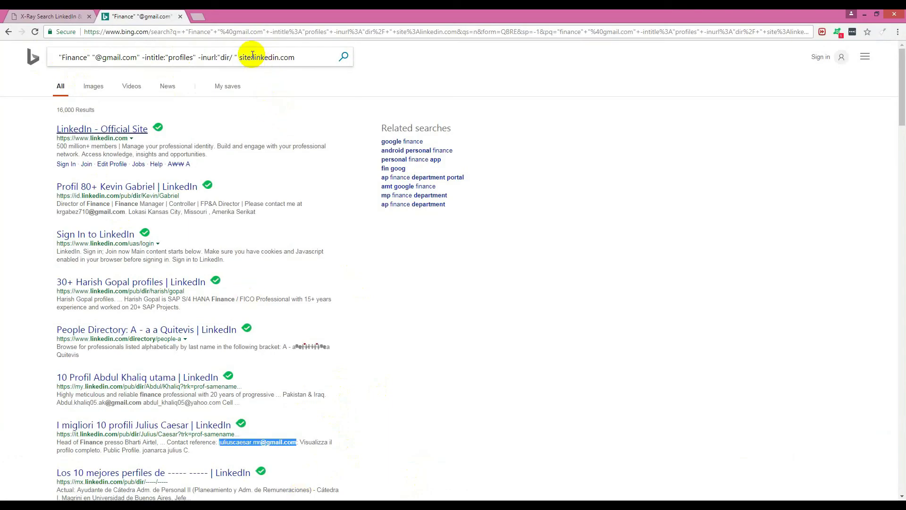
Replace linkedin.com with instagram.com in the site term and rerun the search
{"action": "left_click_drag", "start_coordinate": [253, 57], "coordinate": [296, 57]}
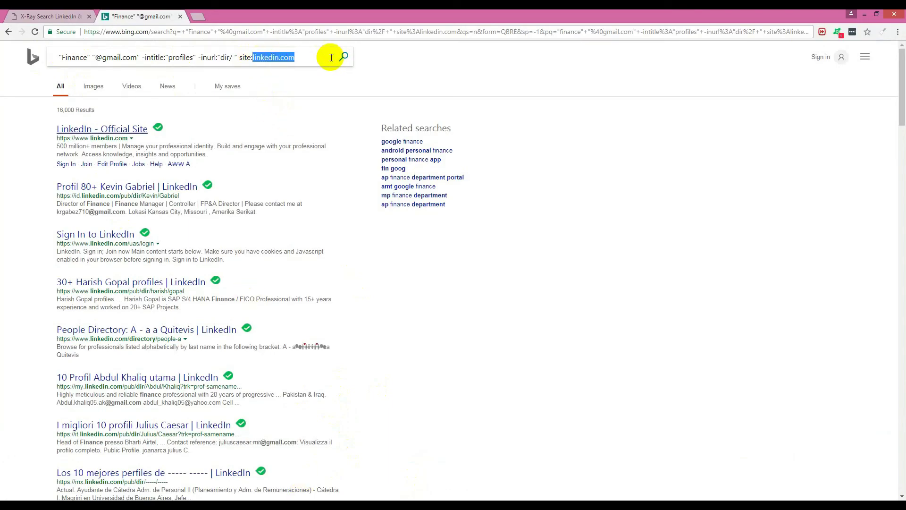
{"action": "type", "text": "l"}
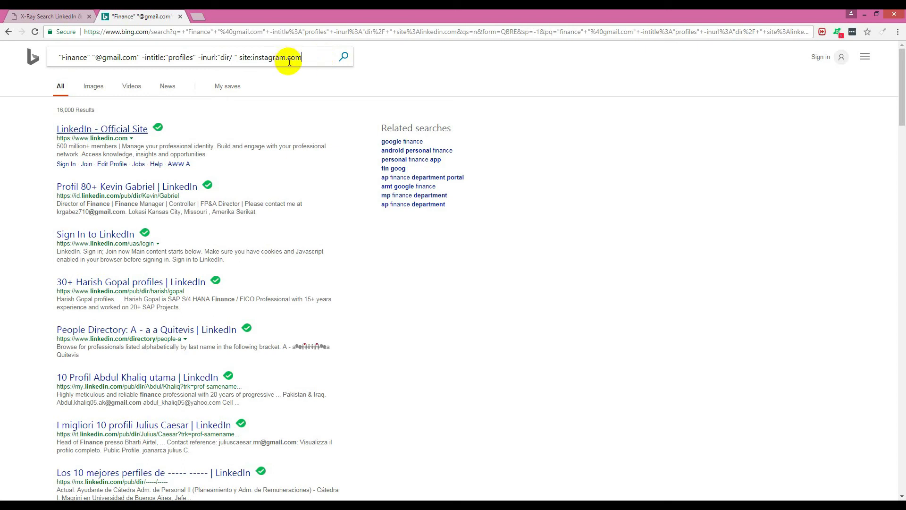
{"action": "left_click", "coordinate": [344, 59]}
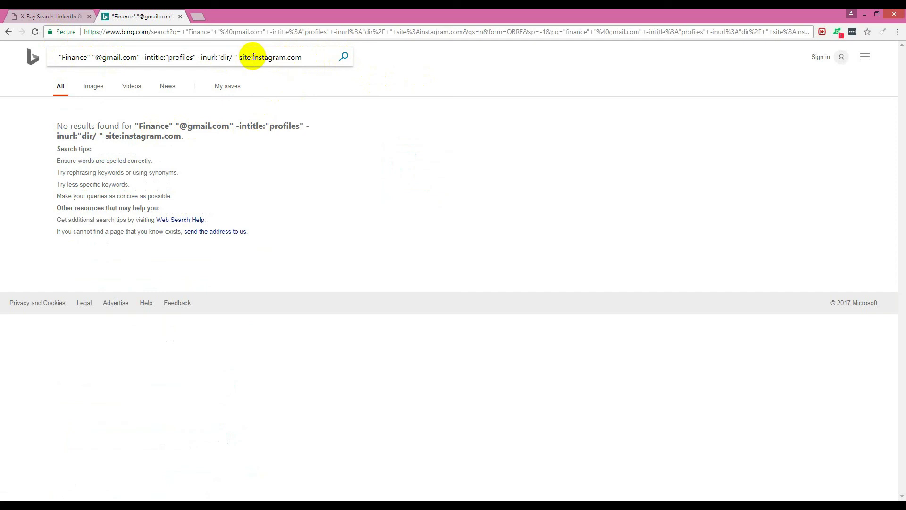
{"action": "left_click_drag", "start_coordinate": [253, 57], "coordinate": [307, 57]}
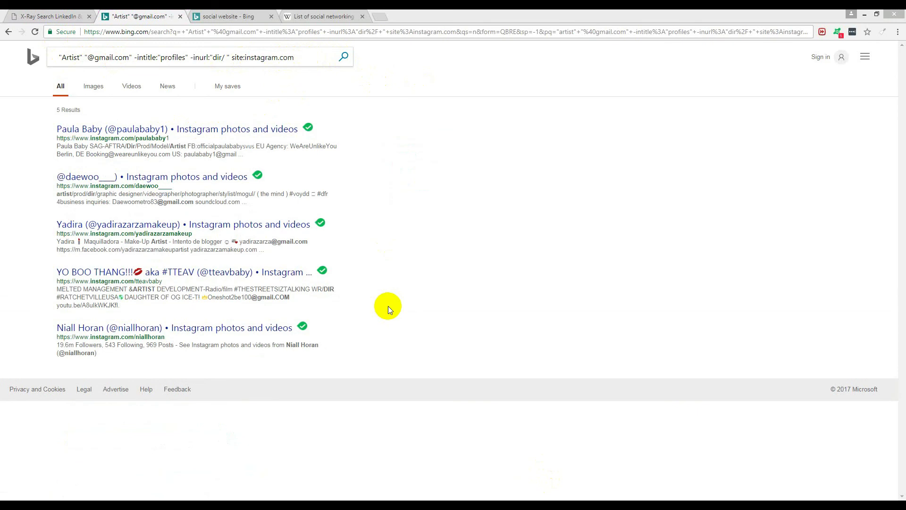
Highlight the Artist term in the query, then the e-mail addresses in the first four Instagram result snippets
{"action": "double_click", "coordinate": [71, 57]}
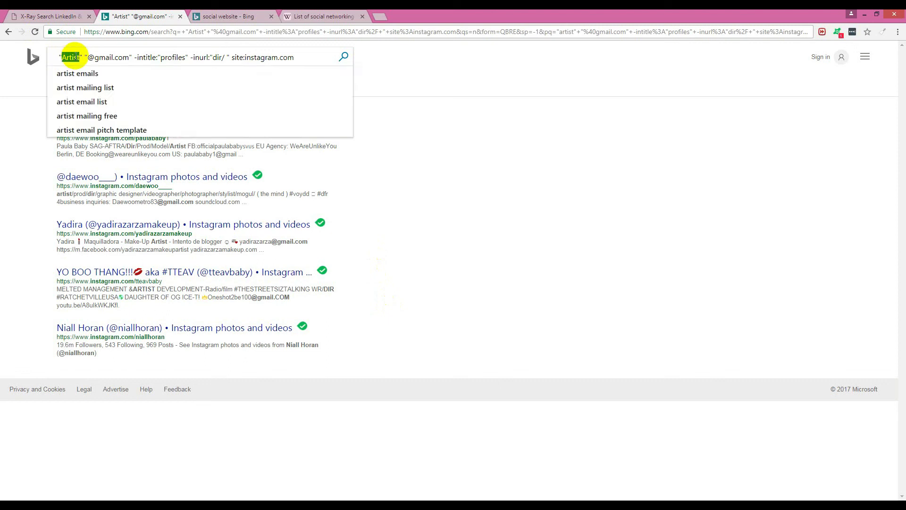
{"action": "left_click", "coordinate": [79, 57]}
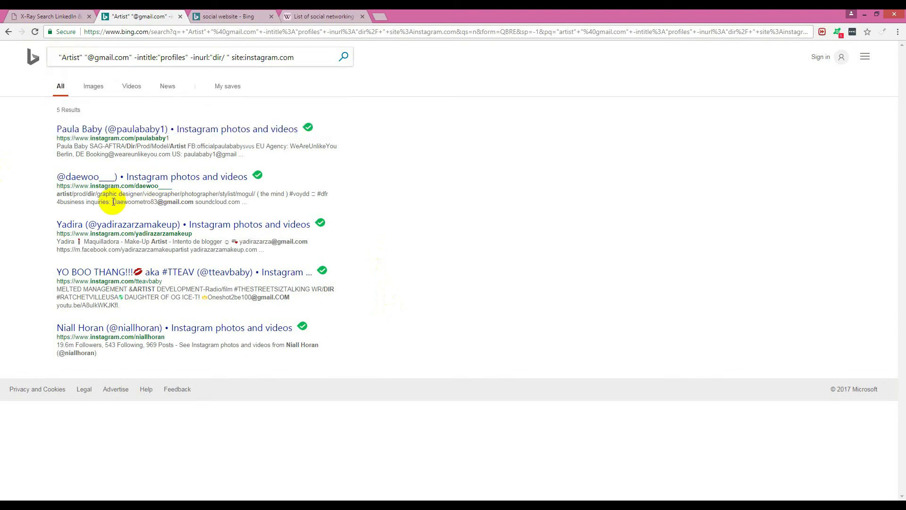
{"action": "left_click_drag", "start_coordinate": [113, 202], "coordinate": [193, 202]}
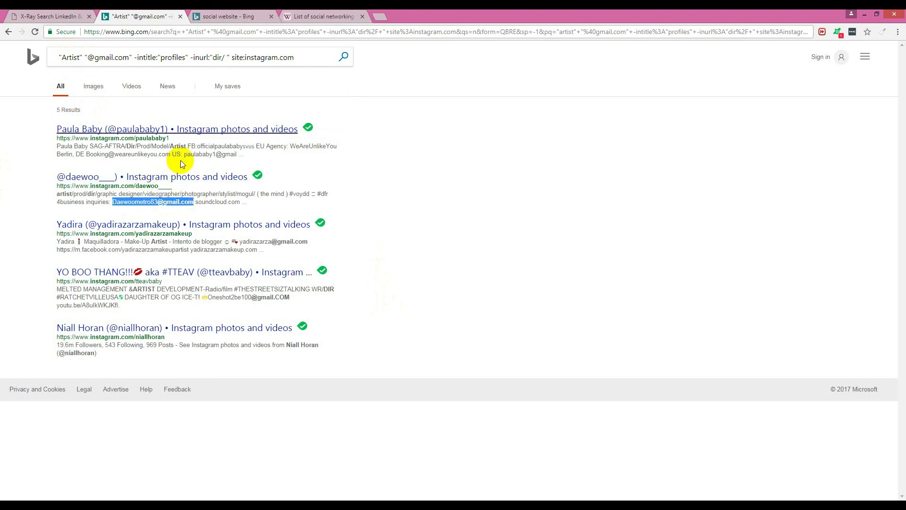
{"action": "left_click_drag", "start_coordinate": [170, 154], "coordinate": [86, 154]}
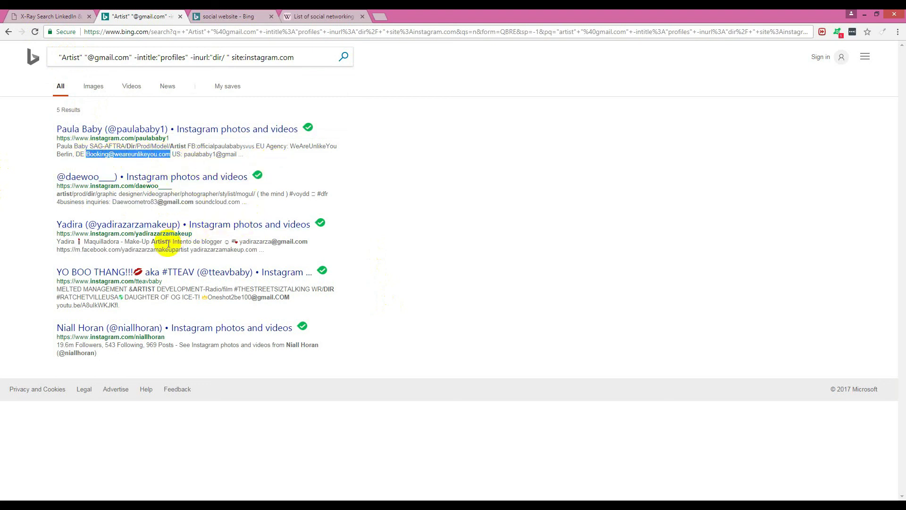
{"action": "left_click_drag", "start_coordinate": [239, 242], "coordinate": [308, 242]}
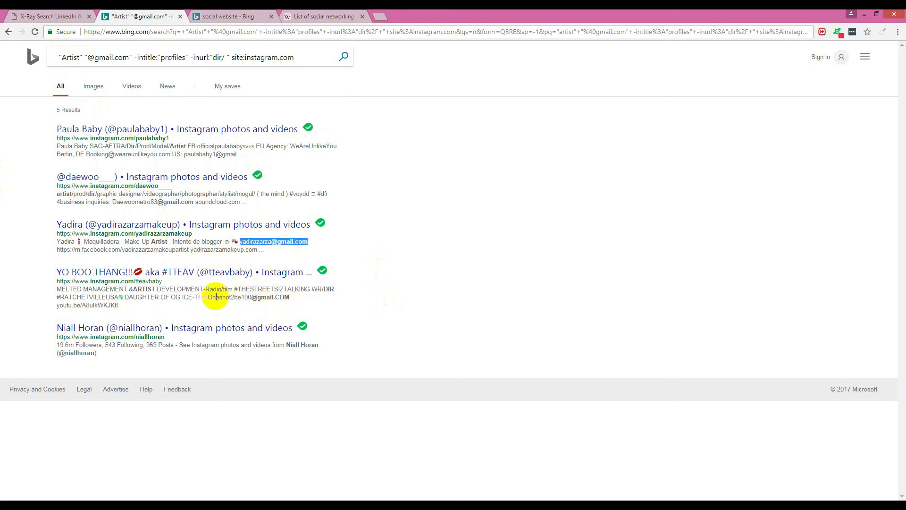
{"action": "left_click_drag", "start_coordinate": [208, 297], "coordinate": [286, 297]}
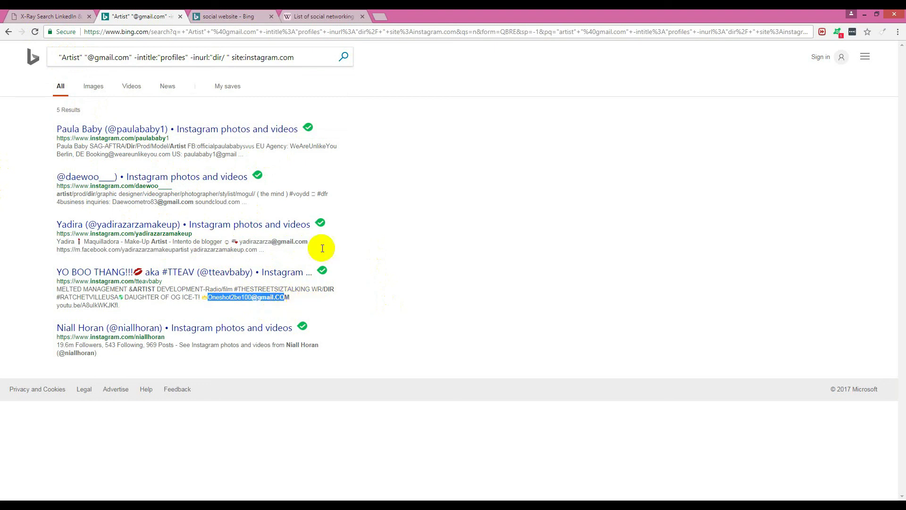